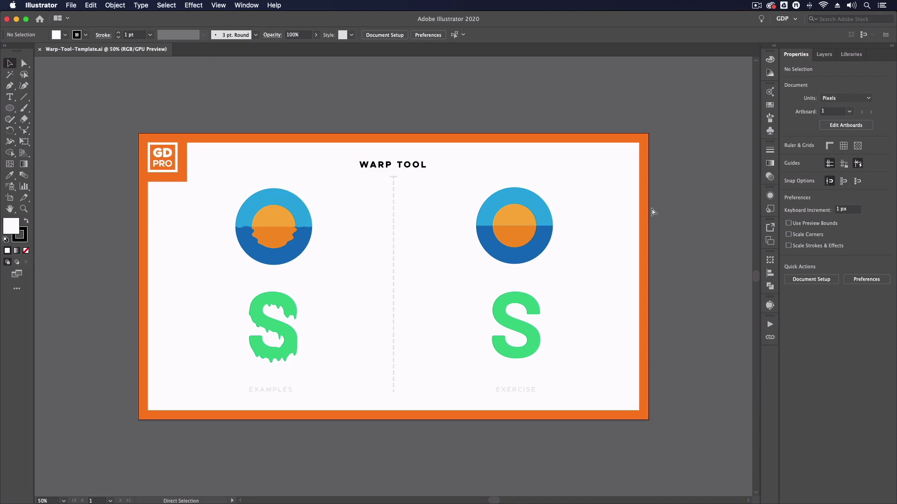
Zoom in on the artboard and switch to the Warp Tool from the Width Tool group.
key("super+equal")
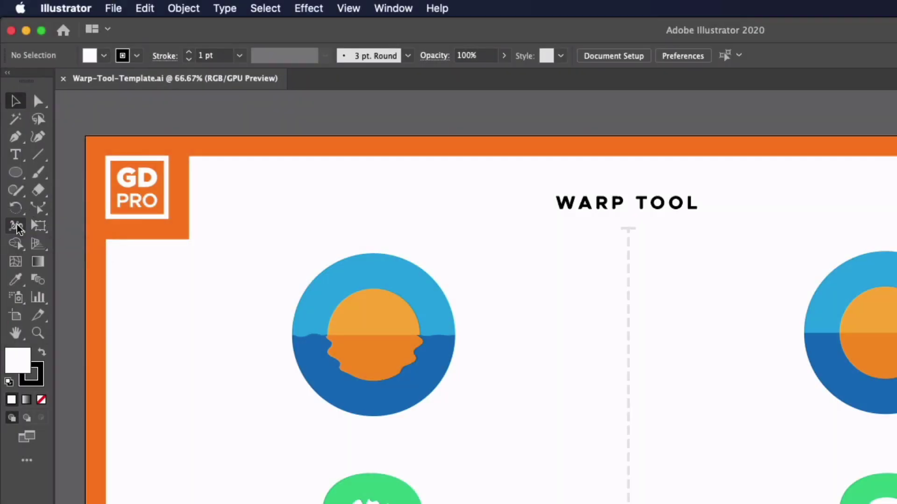
left_click(16, 227)
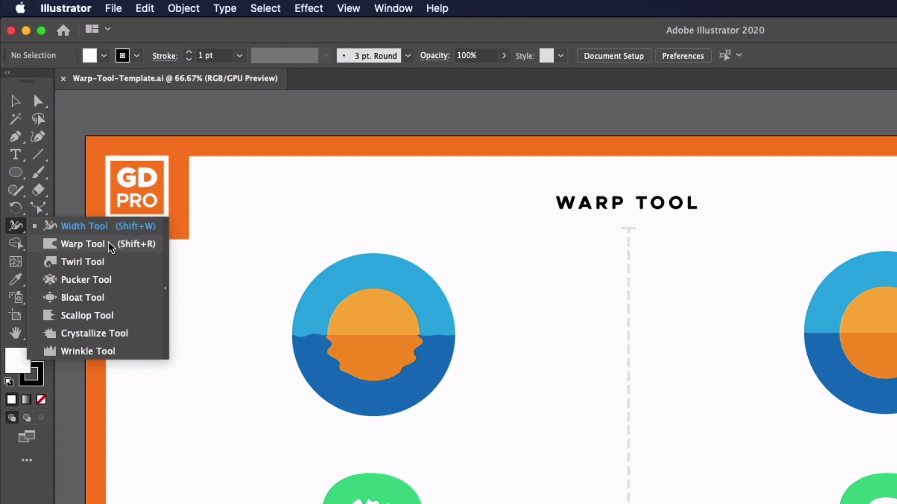
left_click(110, 247)
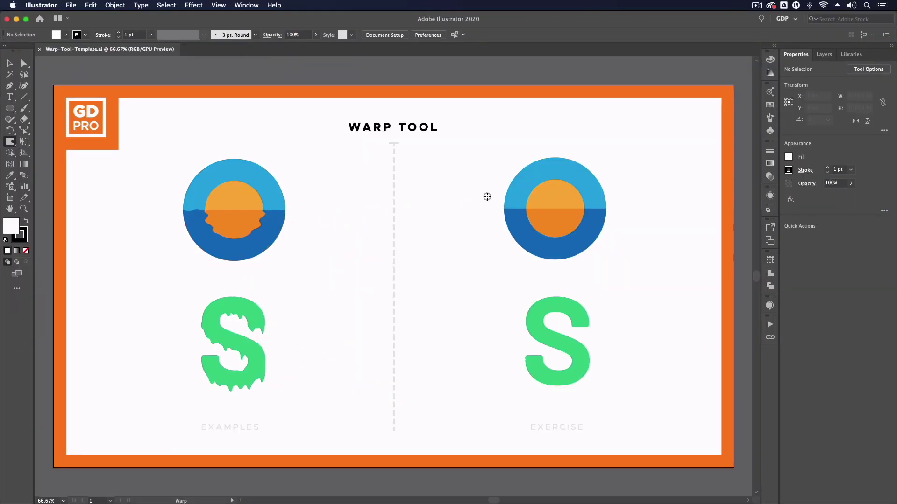
Zoom closely on the exercise sunset and select its lower orange half.
key("super+equal")
key("super+equal")
key("super+equal")
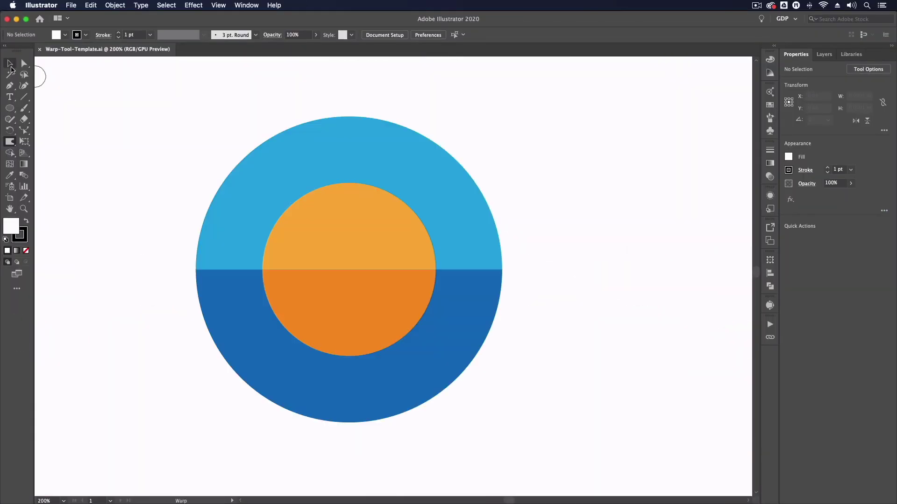
left_click(10, 66)
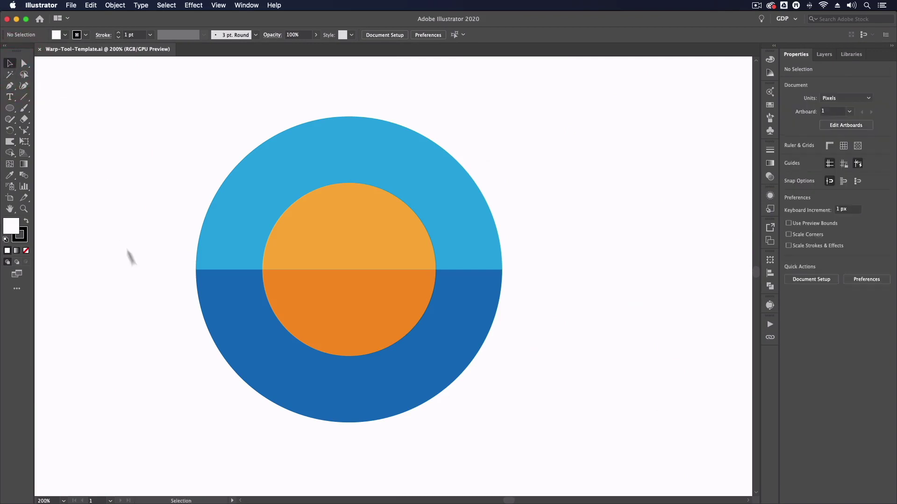
left_click(302, 294)
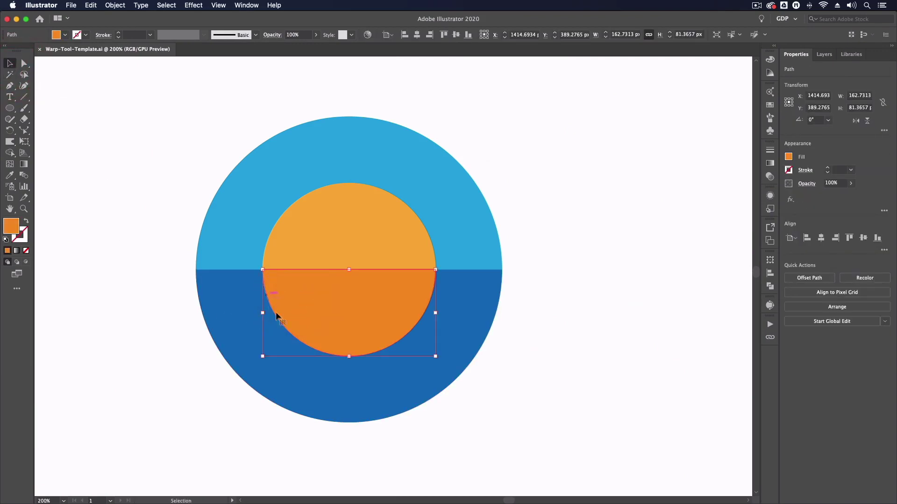
key("a")
key("super+equal")
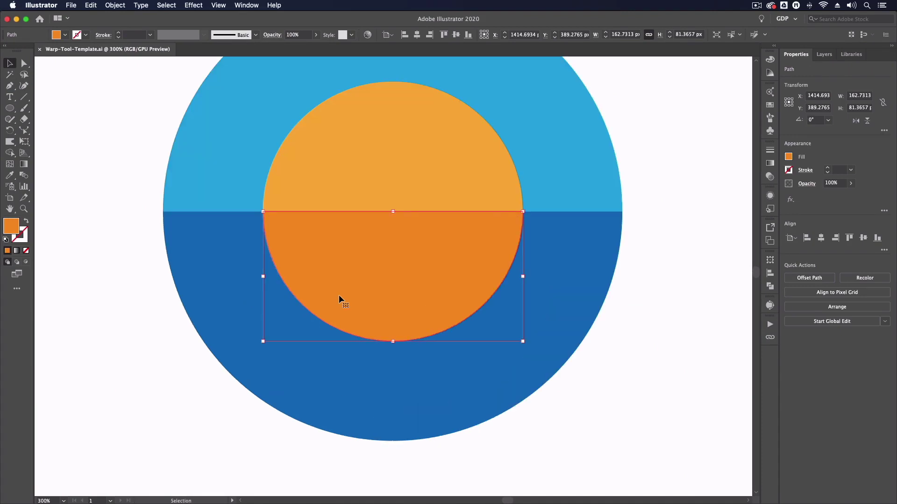
left_click_drag(405, 283, 367, 296)
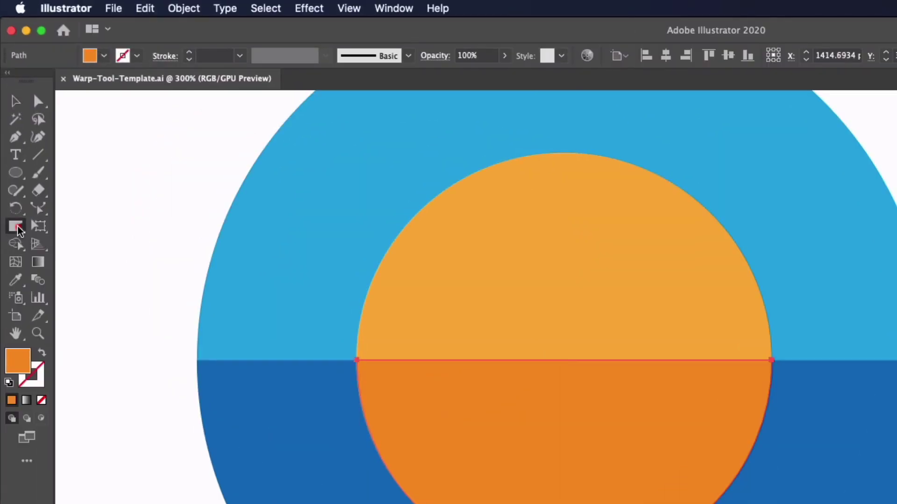
Try a distortion on the orange half's edge, then undo it.
left_click(16, 227)
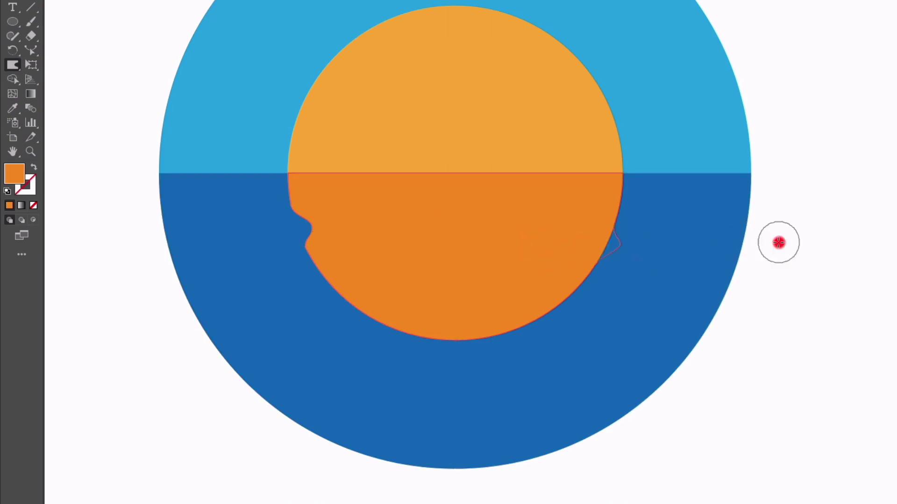
left_click_drag(777, 243, 607, 245)
key("super+z")
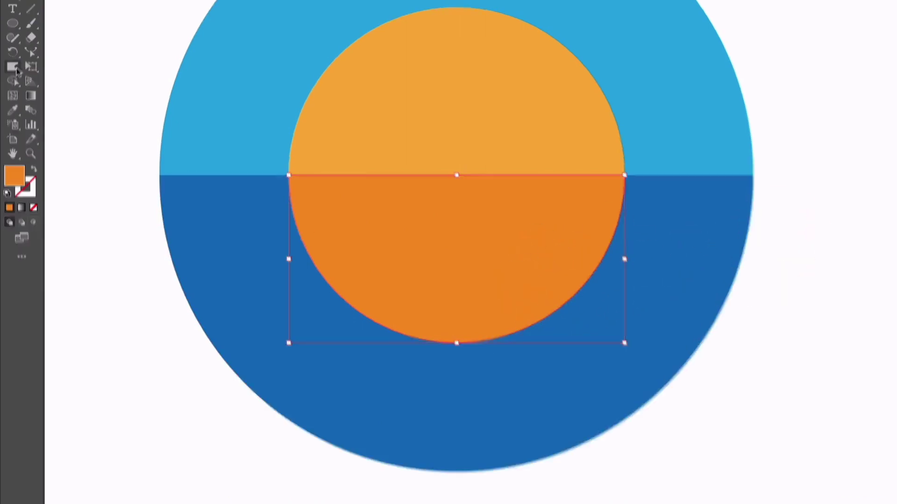
Open Warp Tool Options showing the 20 px brush, 50% intensity, Detail 5 and Simplify 50.
double_click(12, 65)
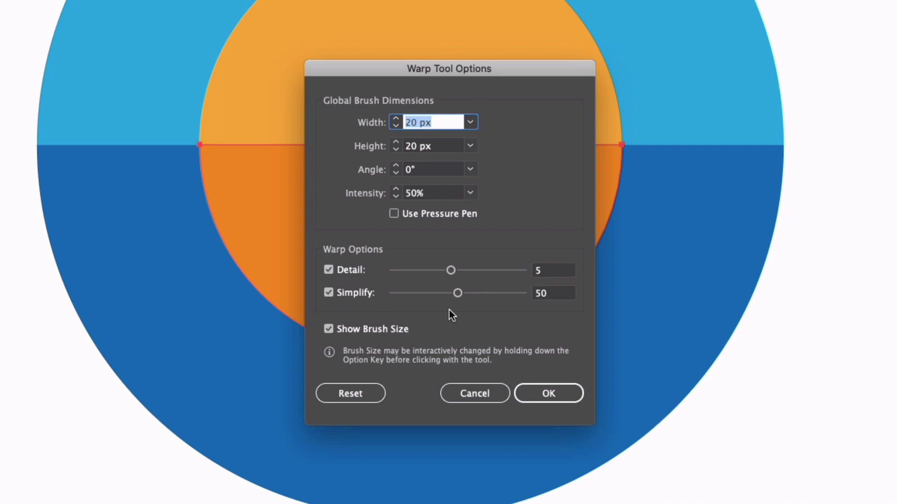
Accept the Warp Tool settings with the 20 px brush at 50% intensity.
left_click(550, 385)
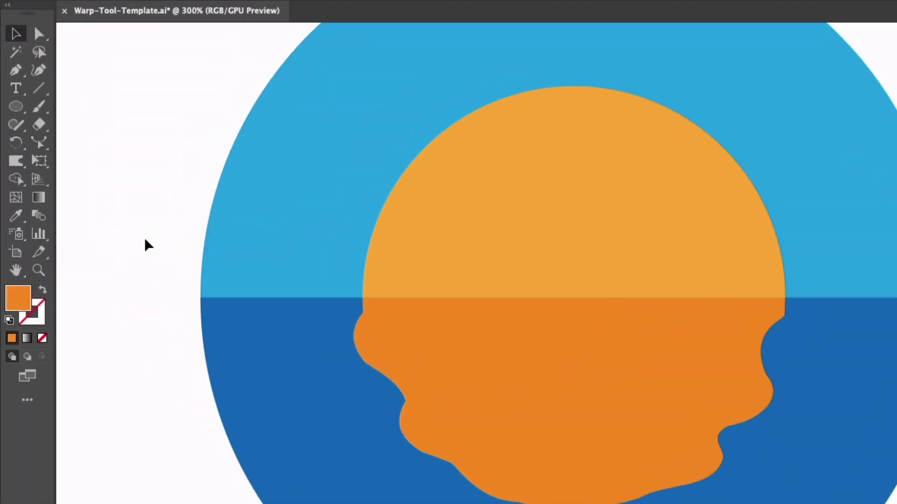
Select the blue circle and sea, test a 100% intensity warp on the horizon, then undo it.
left_click_drag(187, 309, 232, 357)
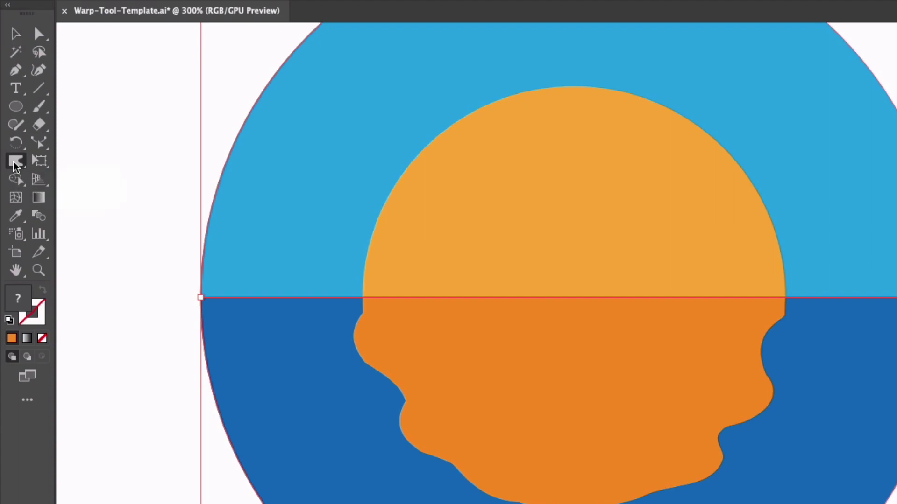
double_click(16, 161)
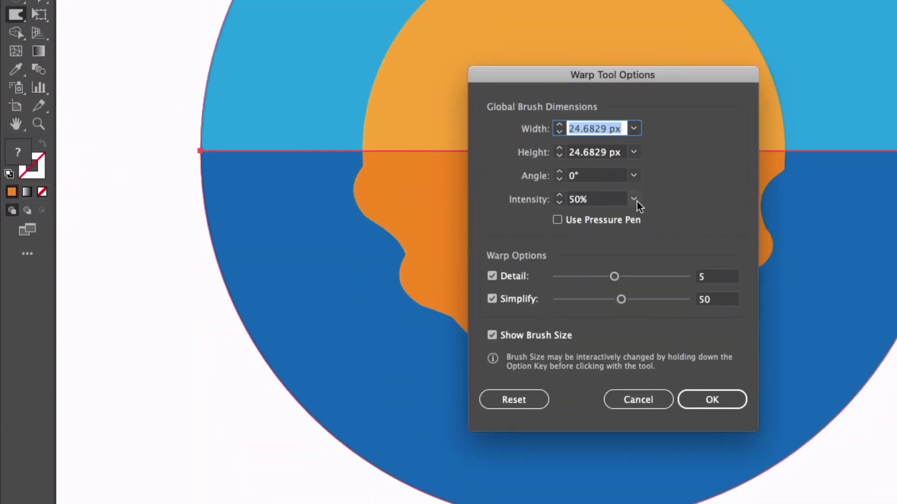
left_click(635, 200)
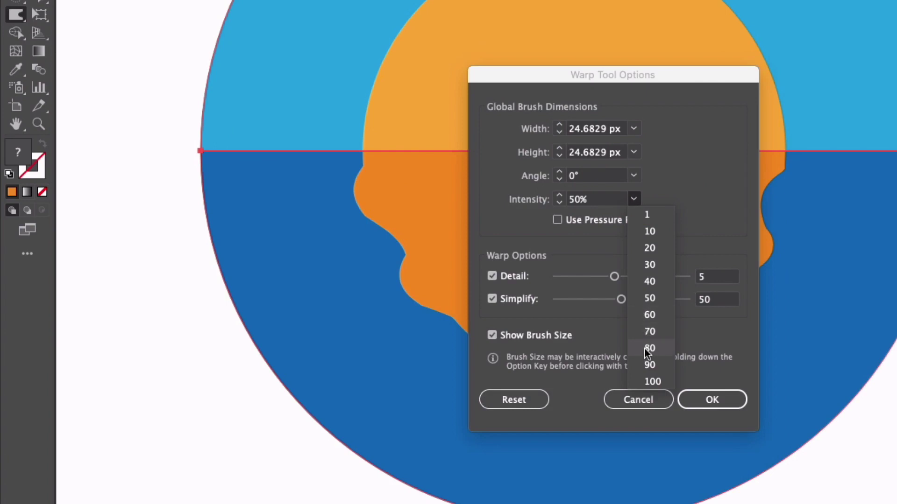
left_click(649, 381)
left_click(704, 398)
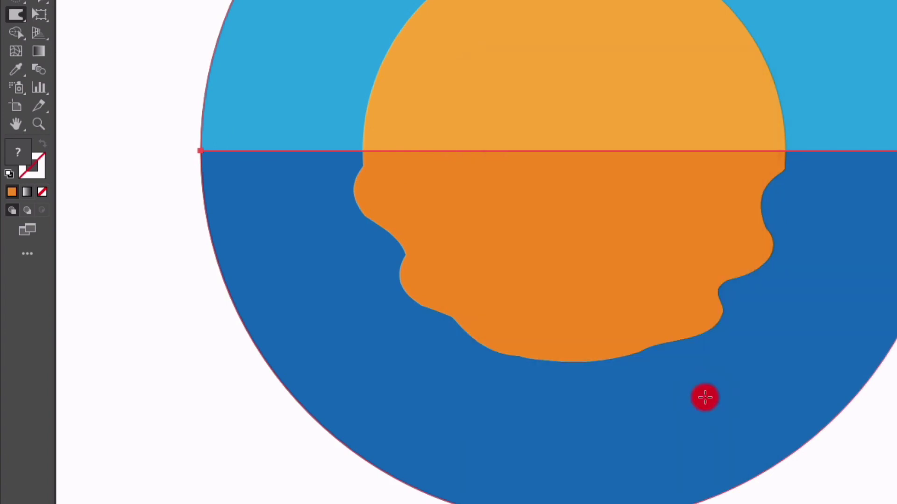
left_click_drag(273, 150, 307, 456)
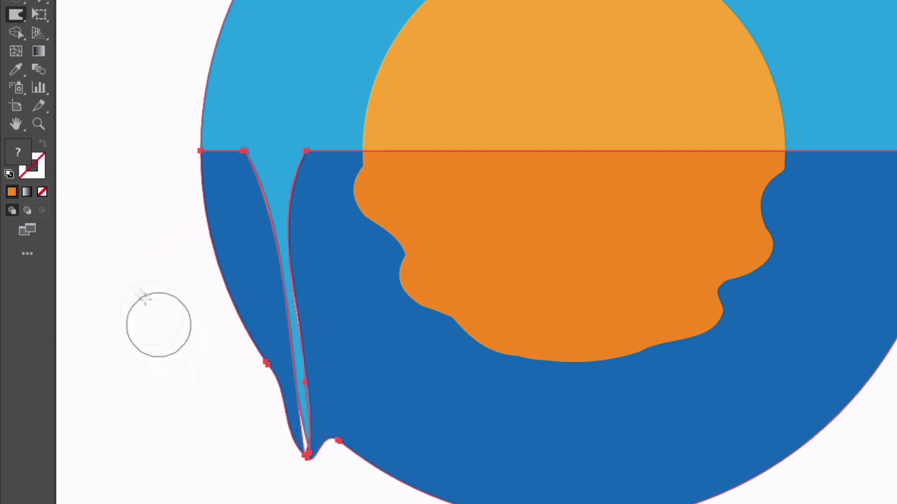
key("ctrl+z")
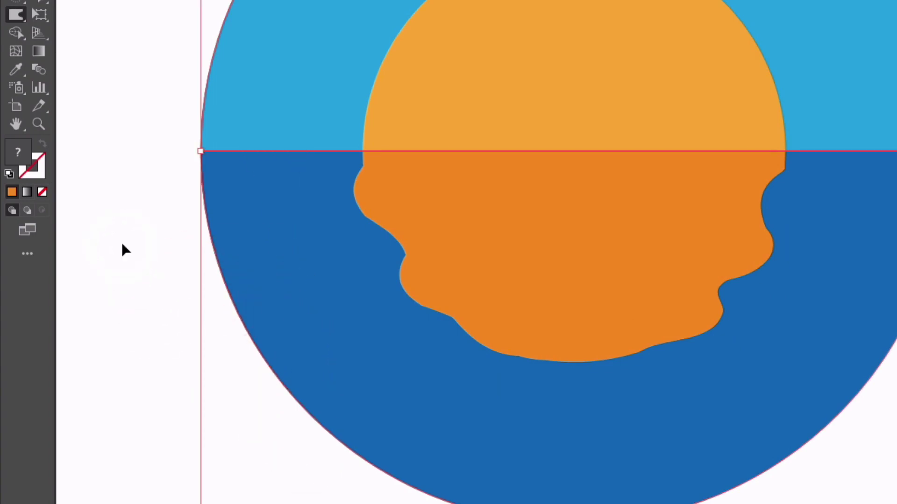
Lower the warp intensity to 20%.
double_click(15, 14)
left_click(634, 199)
left_click(645, 249)
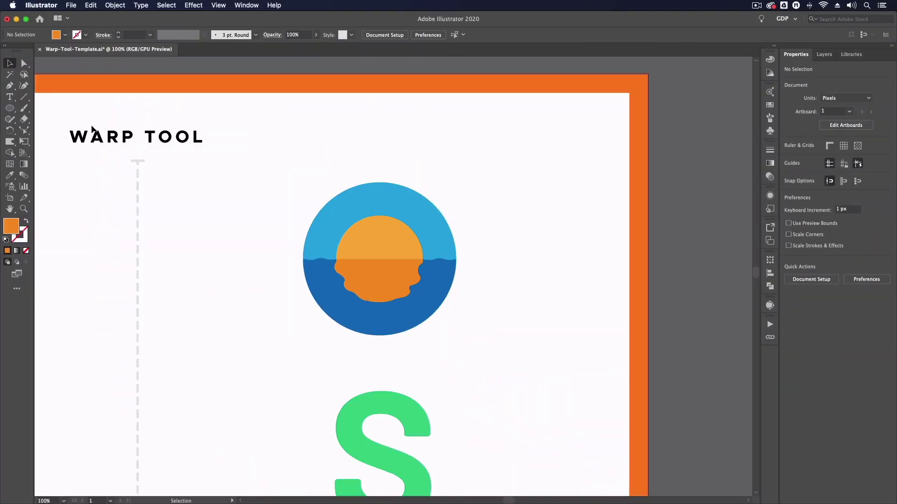
Select the green exercise S, zoom in on it, and reopen Warp Tool Options.
left_click_drag(265, 374, 254, 164)
left_click(320, 214)
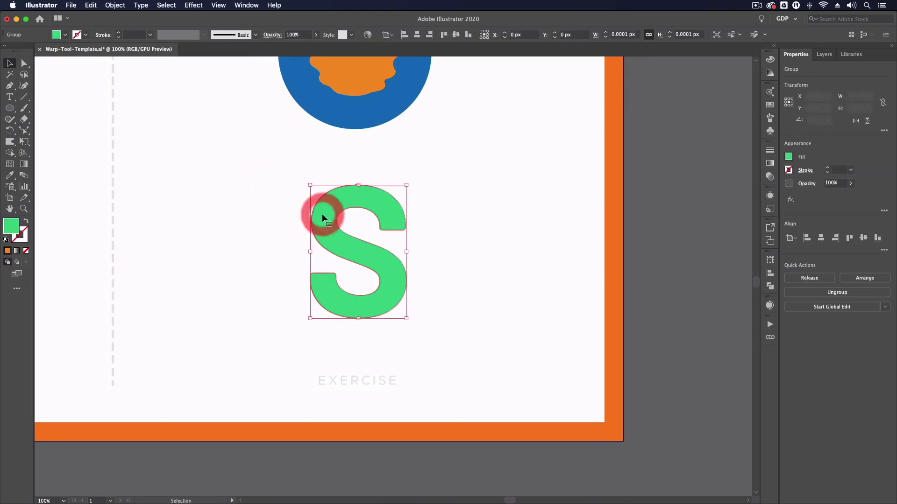
left_click(323, 218, "super")
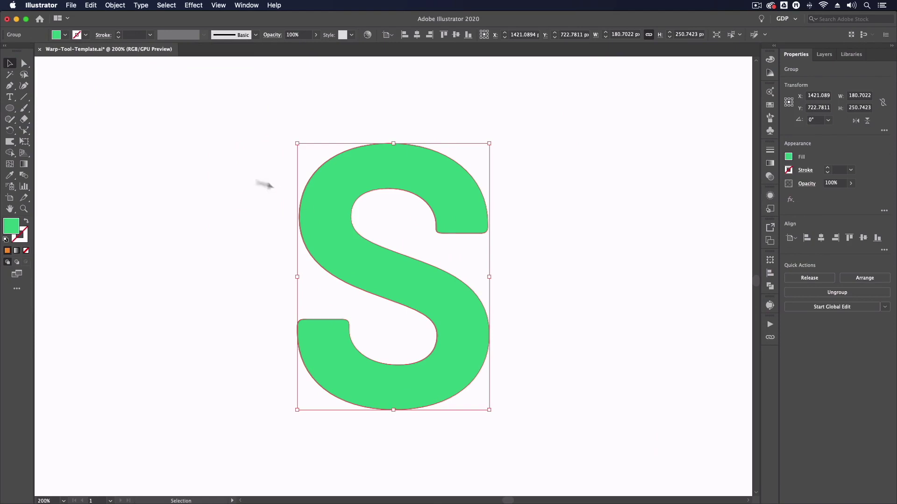
left_click(9, 143)
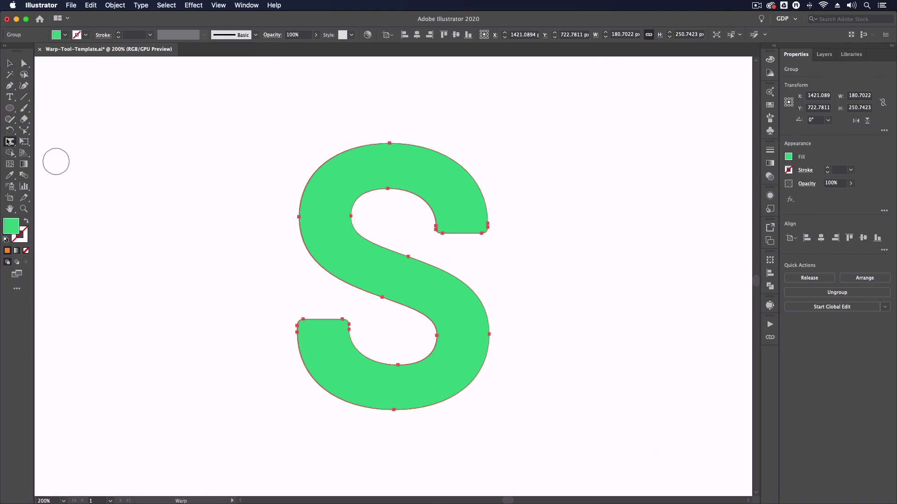
double_click(9, 143)
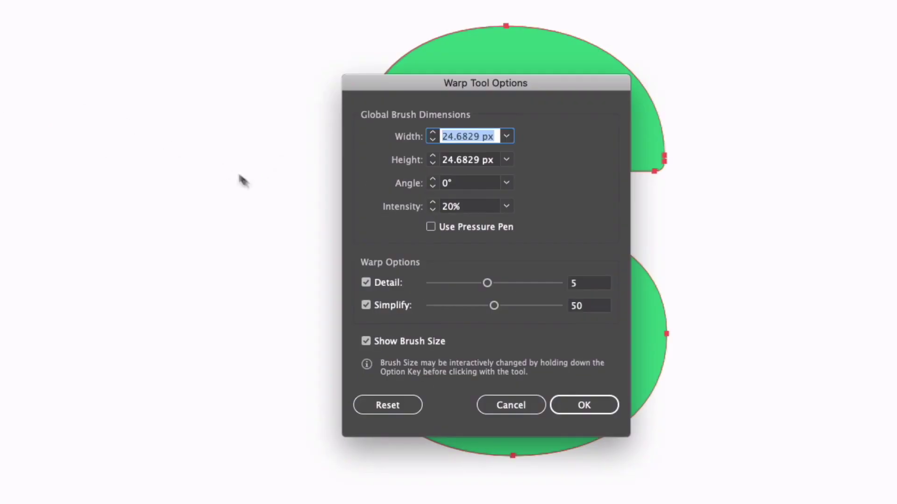
Turn on Use Pressure Pen in the Warp Tool Options.
left_click(430, 227)
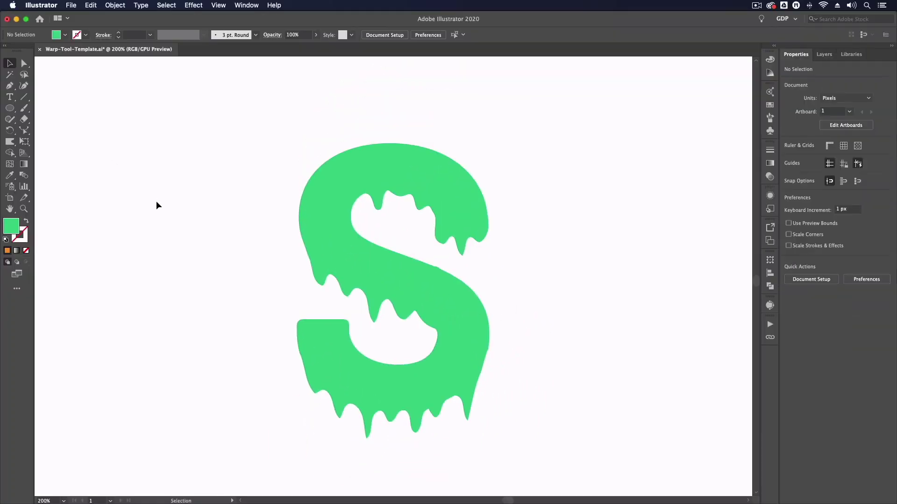
Zoom out and pan to centre the whole artboard, revealing the GD PRO logo.
key("ctrl+minus")
key("ctrl+minus")
key("ctrl+minus")
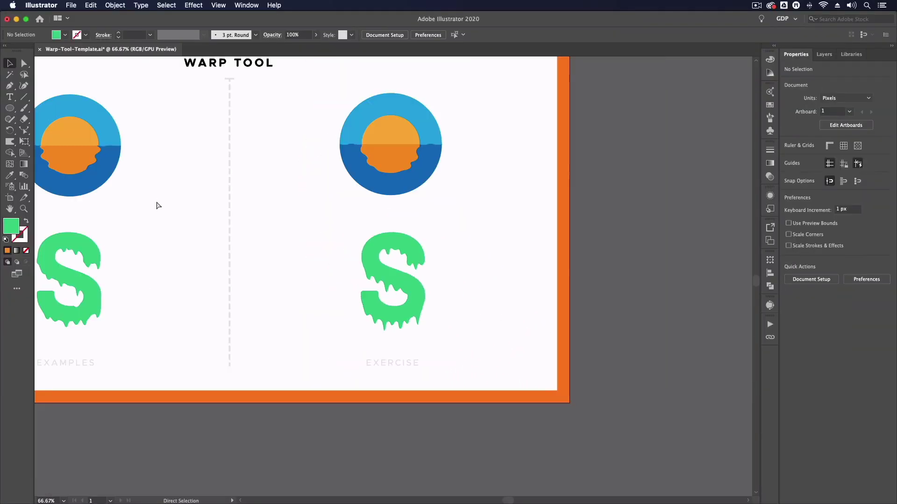
left_click_drag(186, 173, 340, 224)
left_click(342, 223)
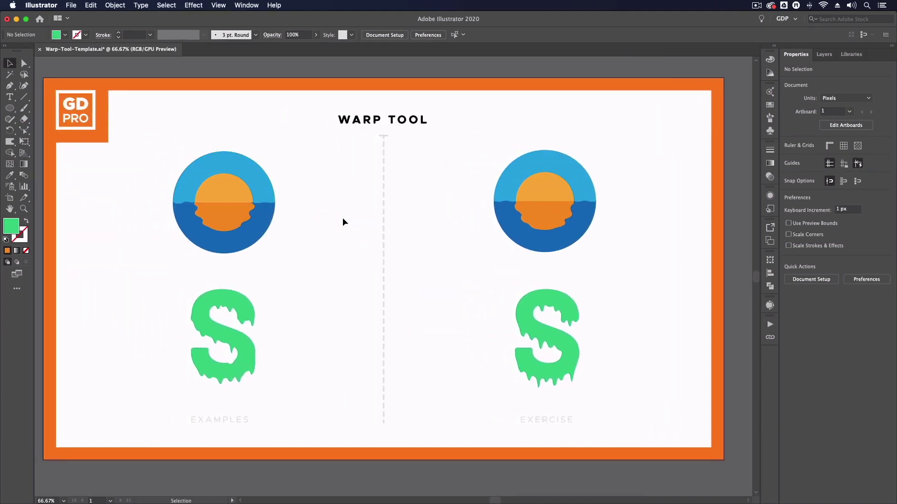